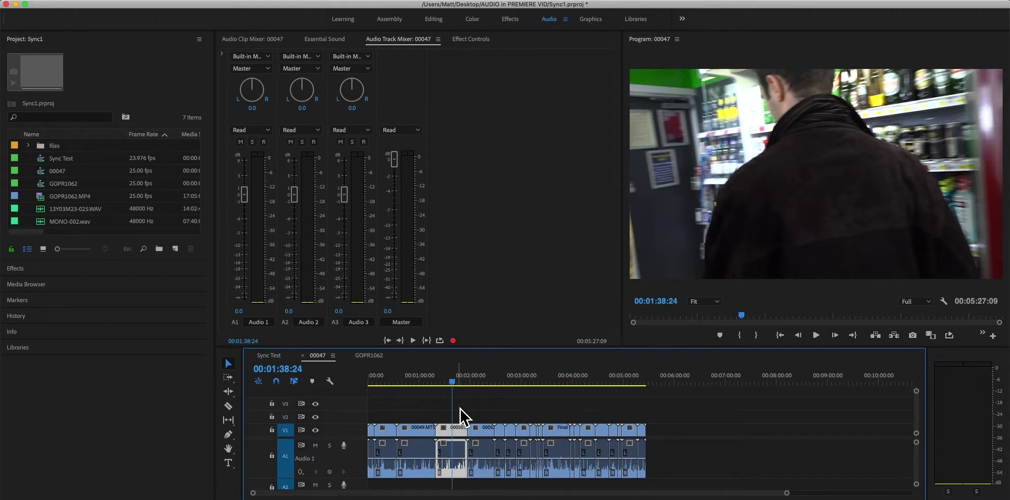
# Step: Select all clips and set the left audio channel to take the right source channel
pyautogui.moveTo(454, 387); pyautogui.dragTo(449, 385)
pyautogui.moveTo(667, 471); pyautogui.dragTo(327, 394)
pyautogui.rightClick(488, 456)
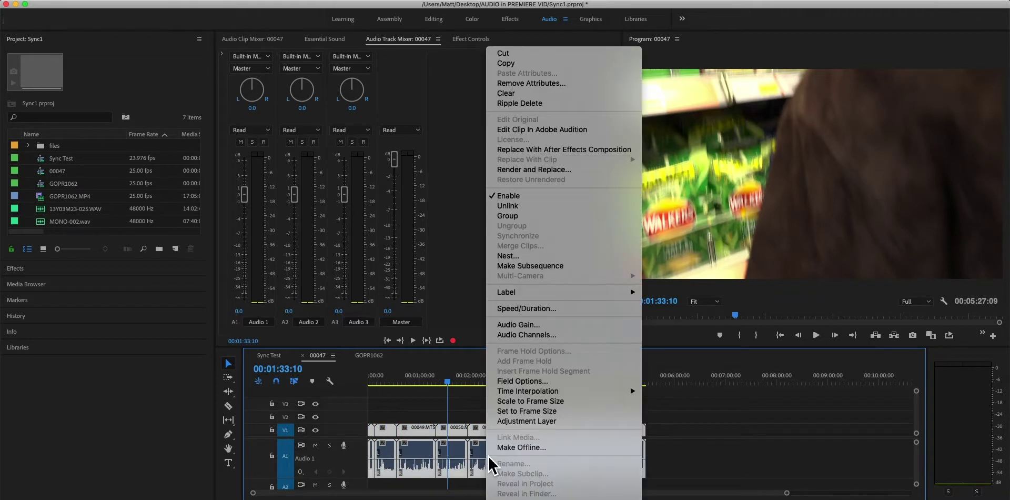
pyautogui.click(573, 336)
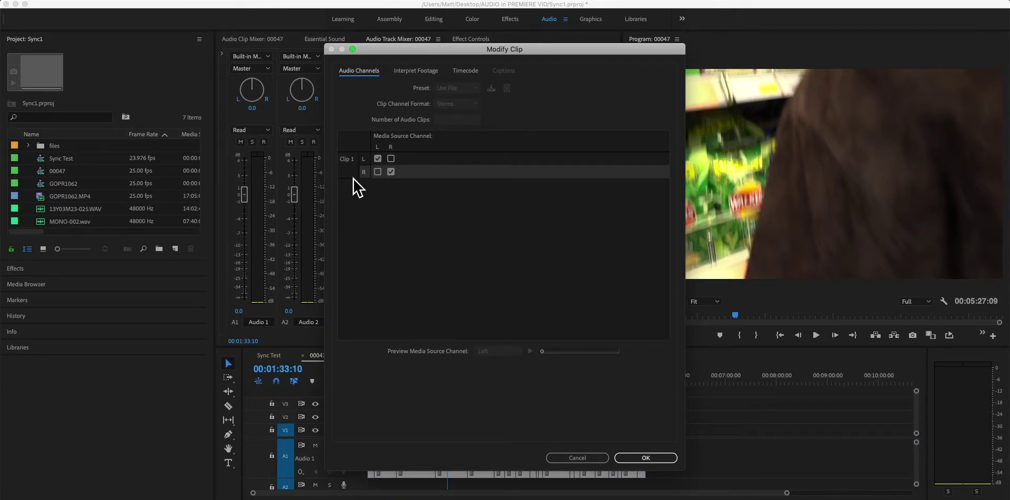
pyautogui.click(391, 158)
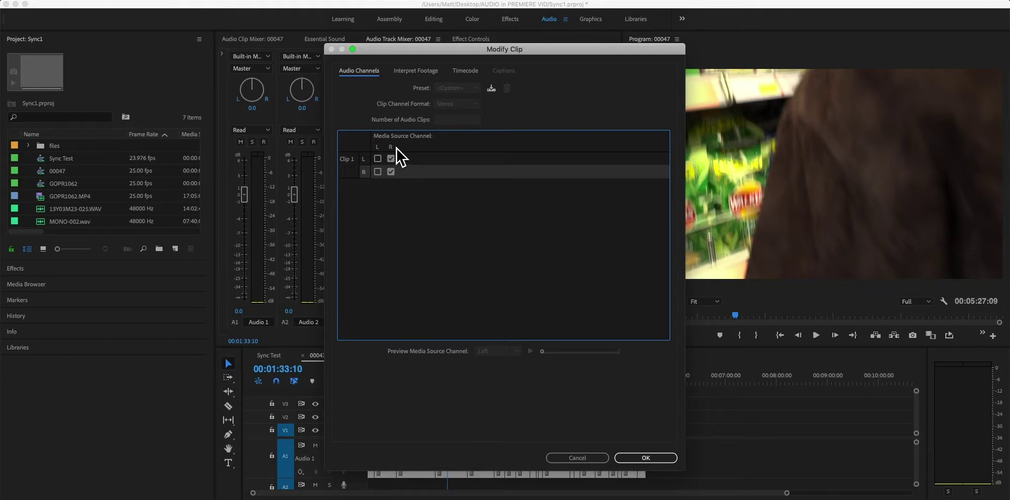
# Step: Apply the channel remap, deselect the clips, and play the sequence to check the dialogue
pyautogui.click(643, 458)
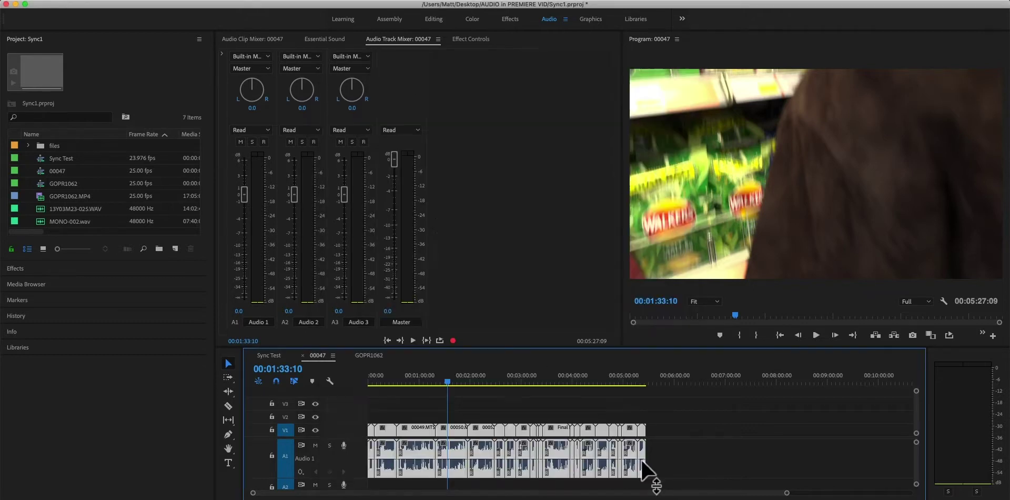
pyautogui.click(661, 462)
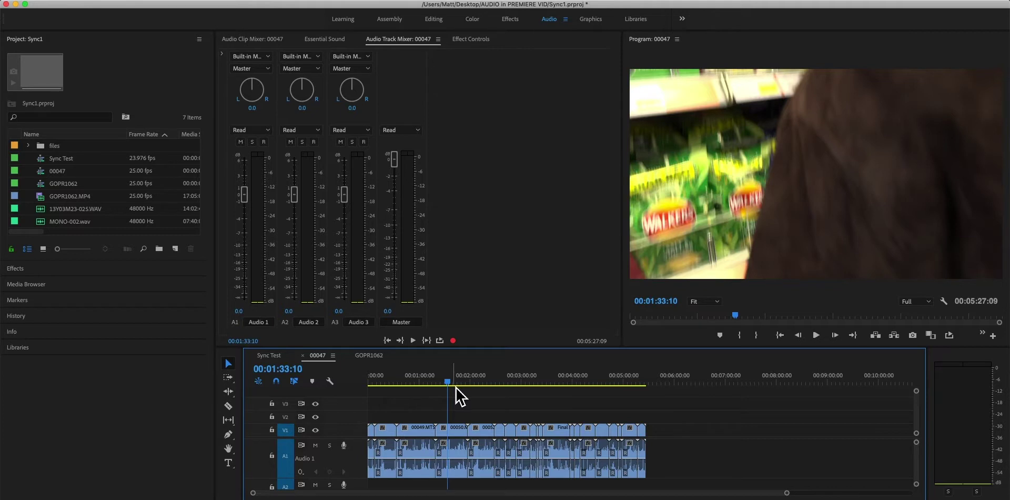
pyautogui.press('space')
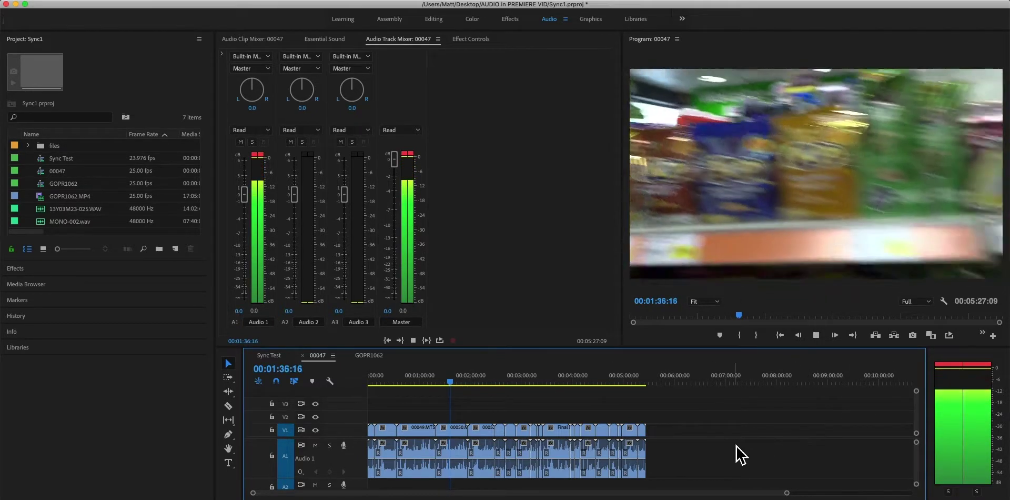
pyautogui.press('space')
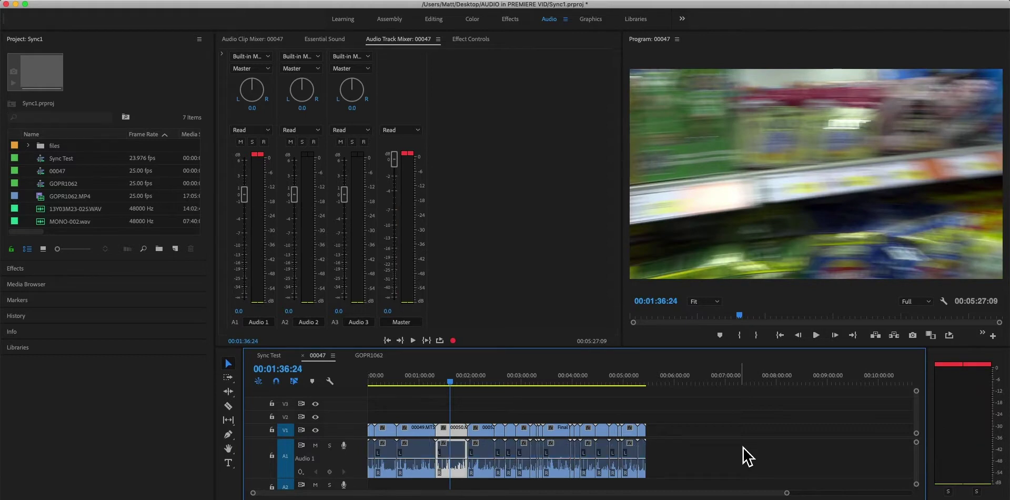
pyautogui.press('space')
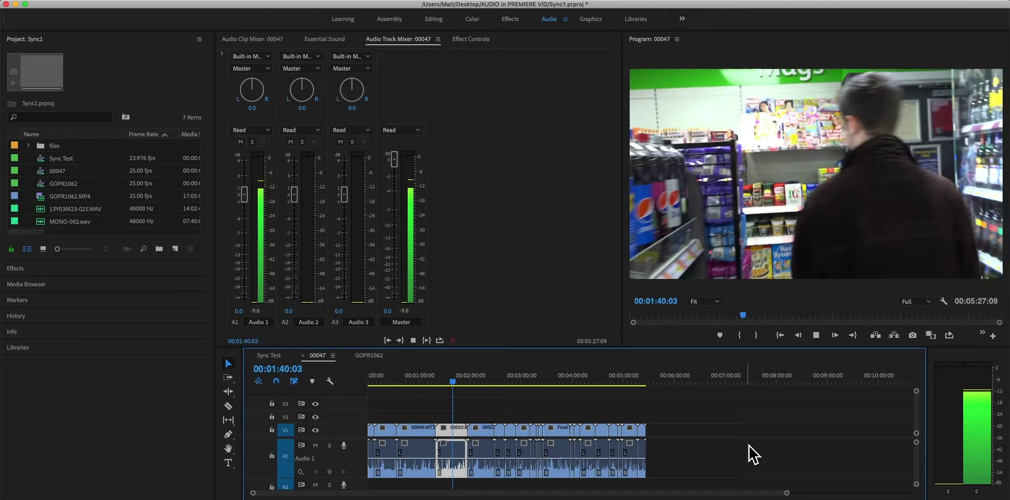
pyautogui.press('space')
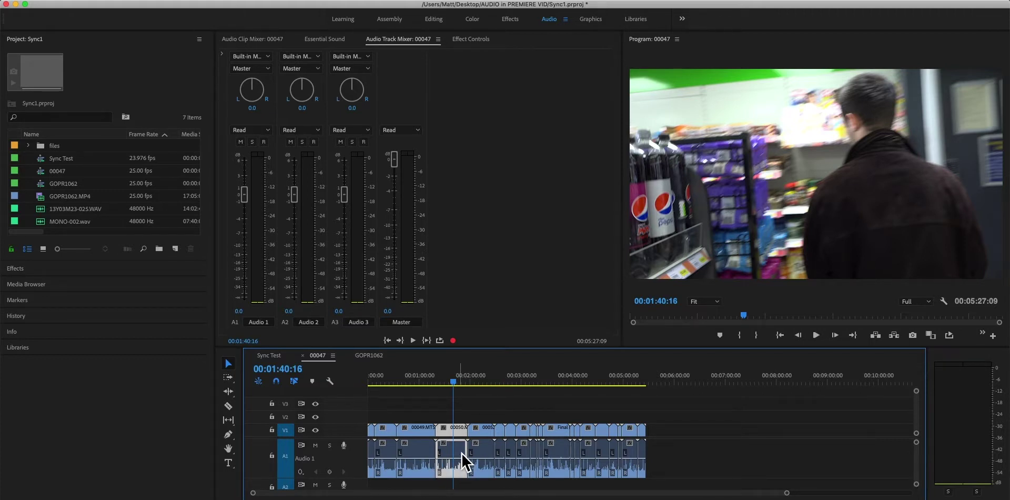
pyautogui.click(399, 45)
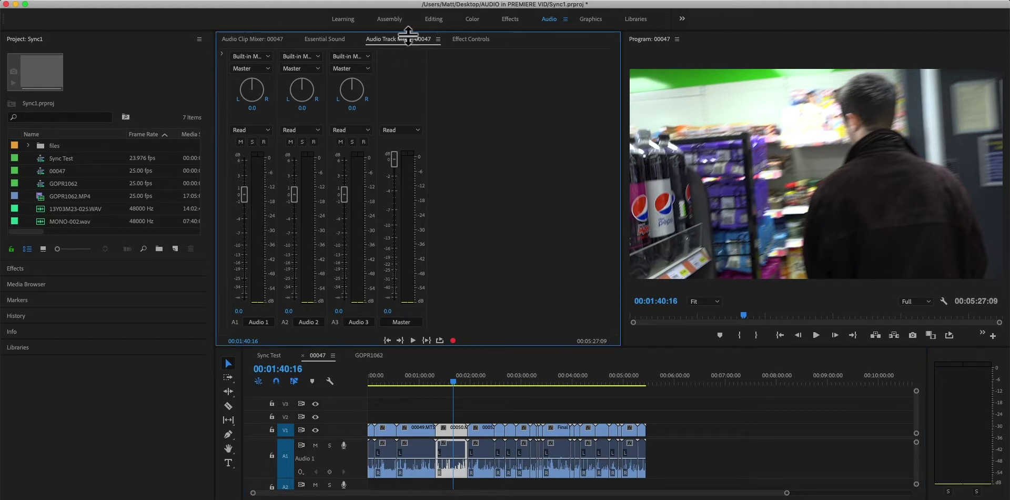
pyautogui.click(523, 24)
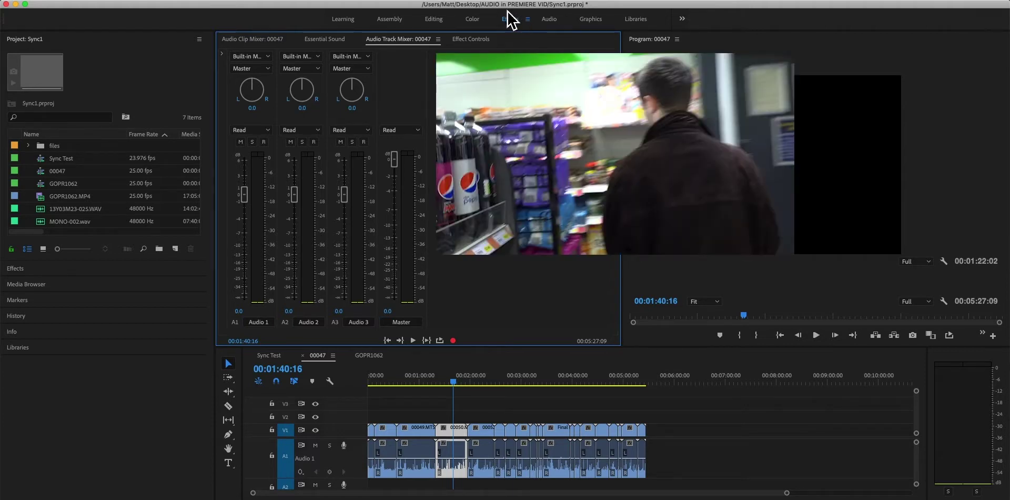
pyautogui.hotkey('alt', 'shift', '6')
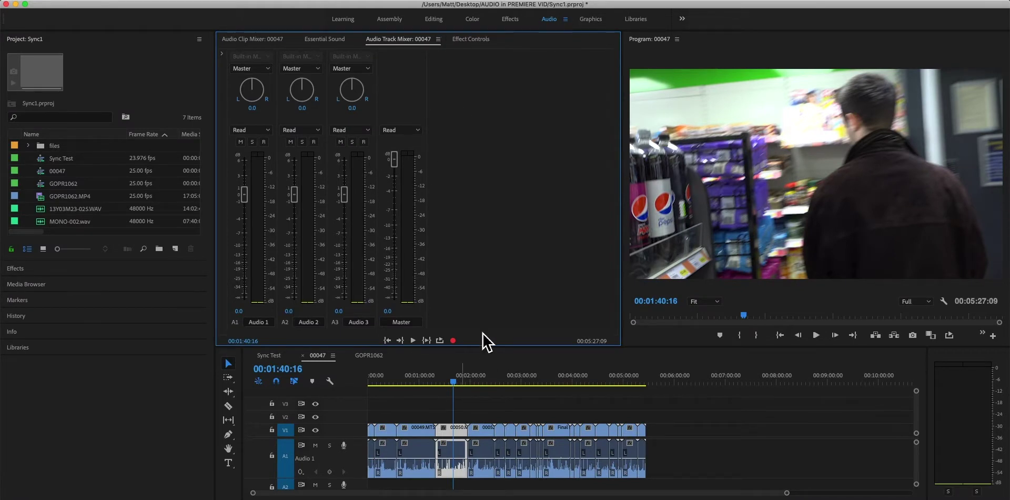
pyautogui.click(683, 20)
pyautogui.click(711, 60)
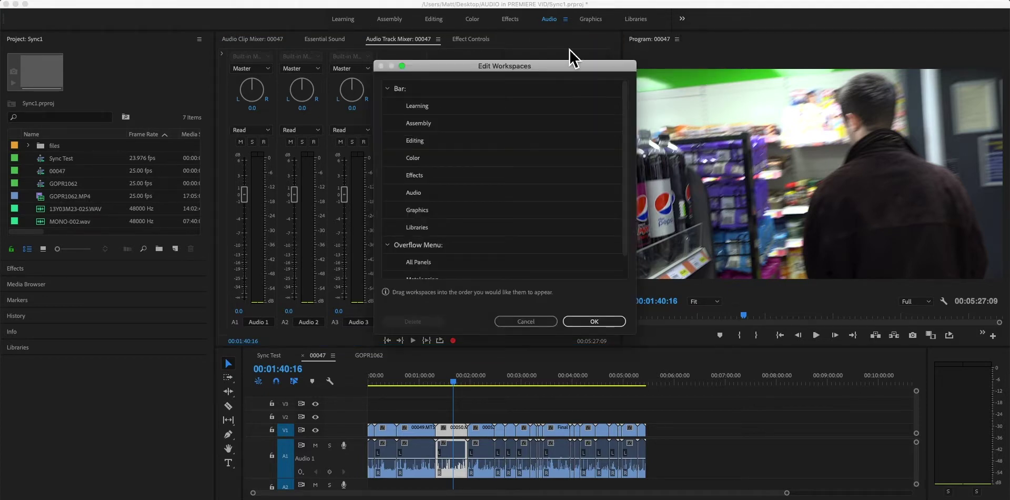
pyautogui.scroll(2, 476, 268)
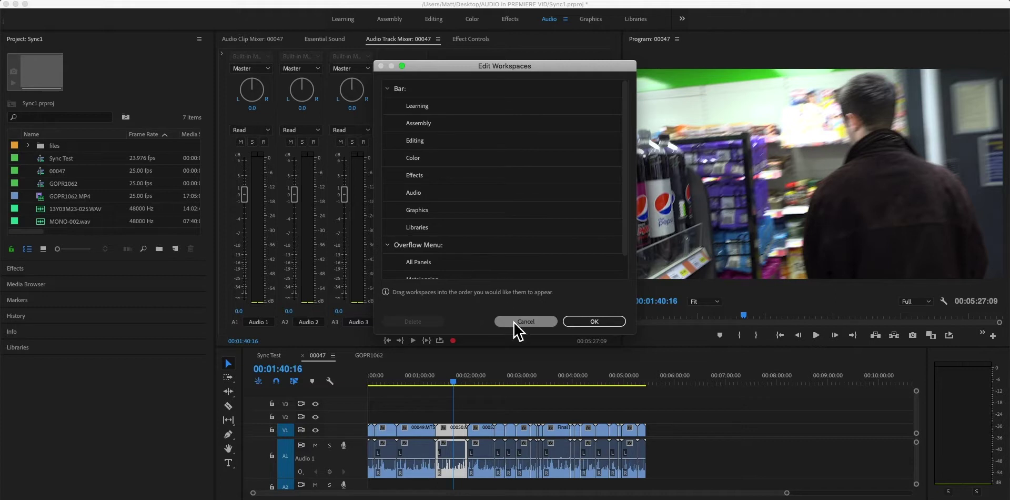
pyautogui.click(525, 322)
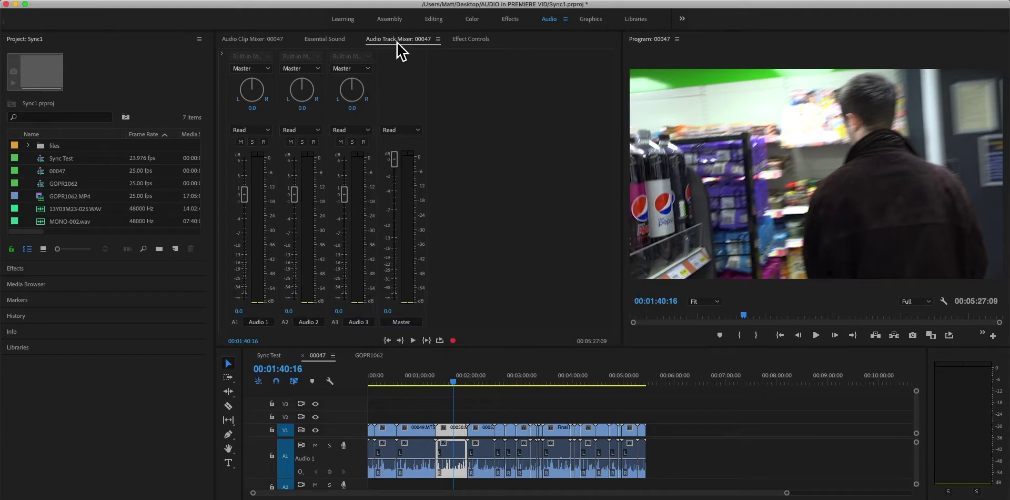
pyautogui.moveTo(400, 43); pyautogui.dragTo(441, 43)
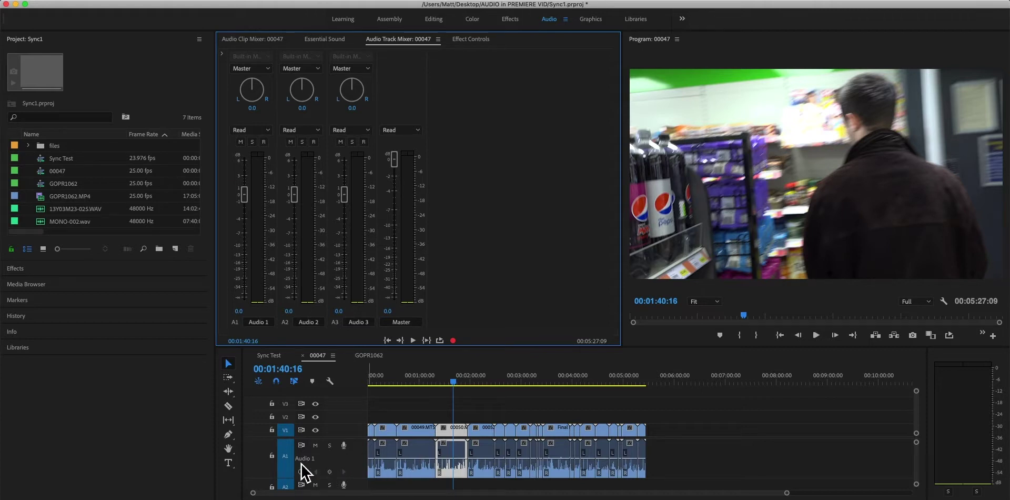
# Step: Rename audio track A1 to 'DX', then select the 00050 clip on it
pyautogui.click(348, 463)
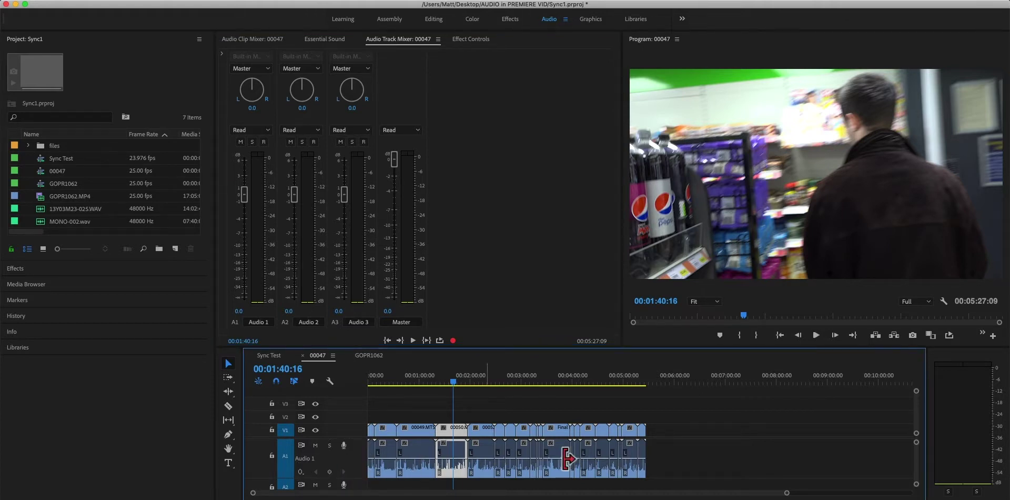
pyautogui.rightClick(305, 461)
pyautogui.click(324, 396)
pyautogui.press('Return')
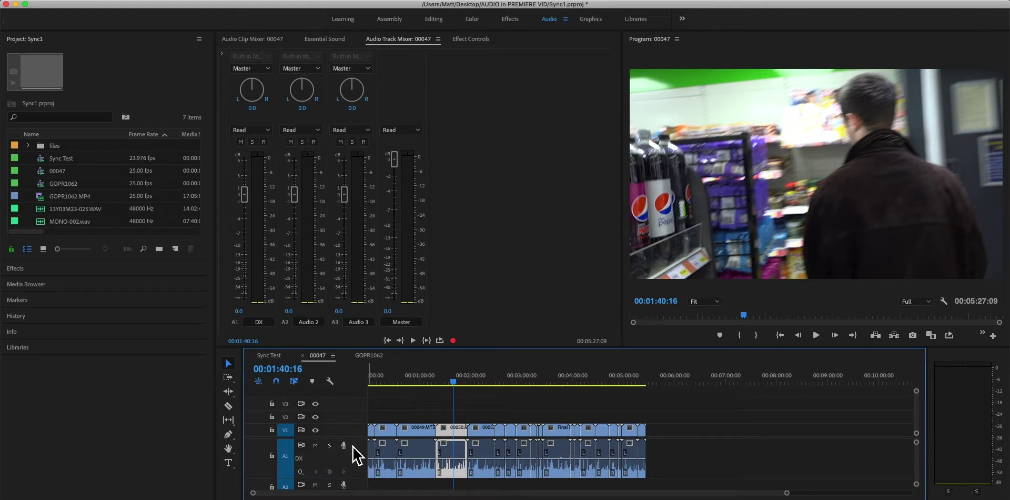
pyautogui.click(453, 472)
# Step: Show the track mixer's effect slots and expand the Audio Effects folder in the Effects panel
pyautogui.click(223, 54)
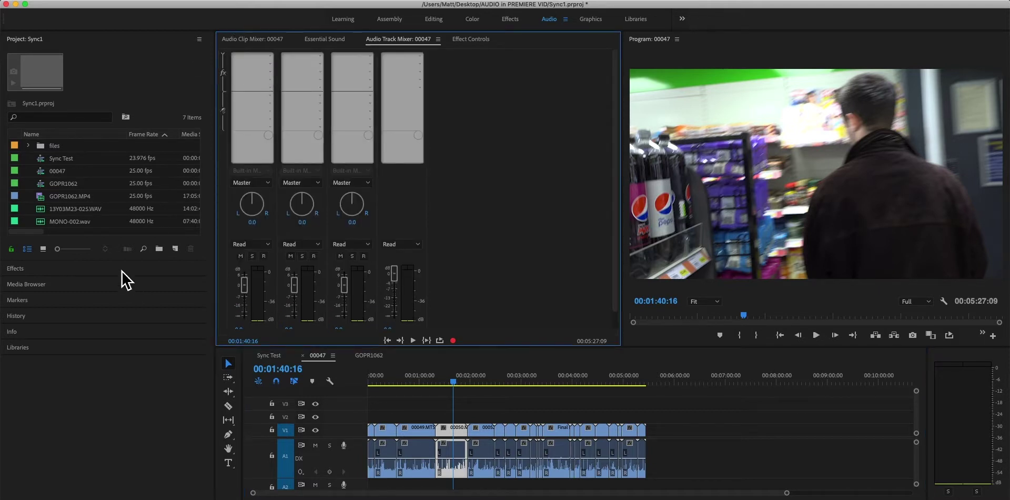
pyautogui.click(38, 272)
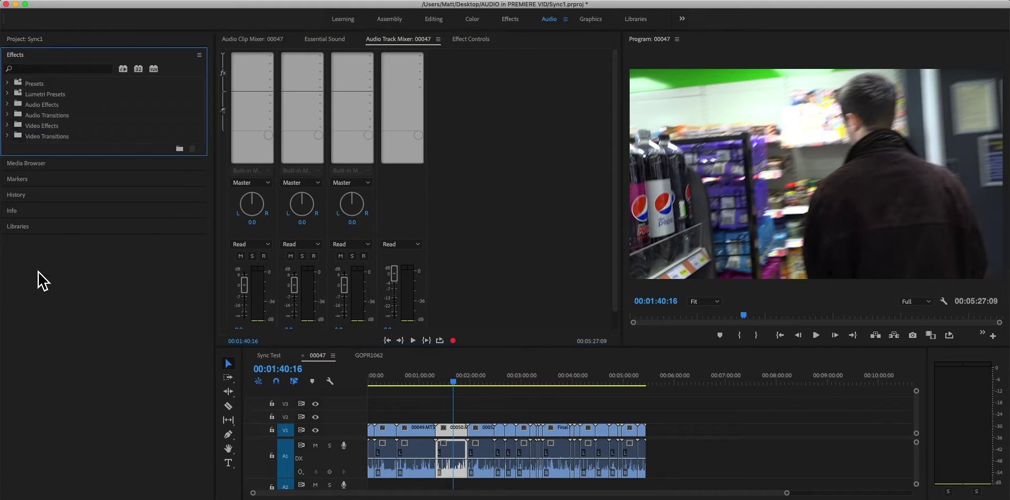
pyautogui.click(61, 70)
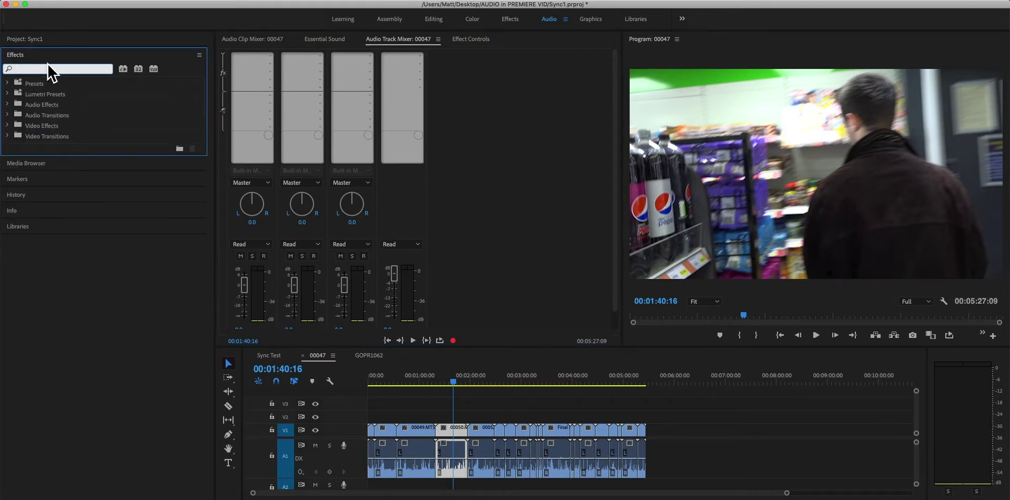
pyautogui.write('dynamics')
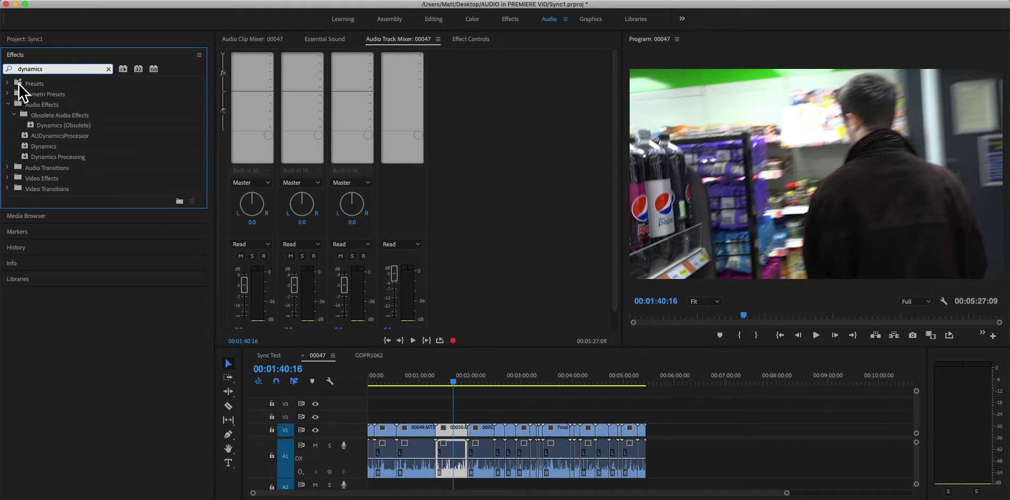
pyautogui.click(108, 69)
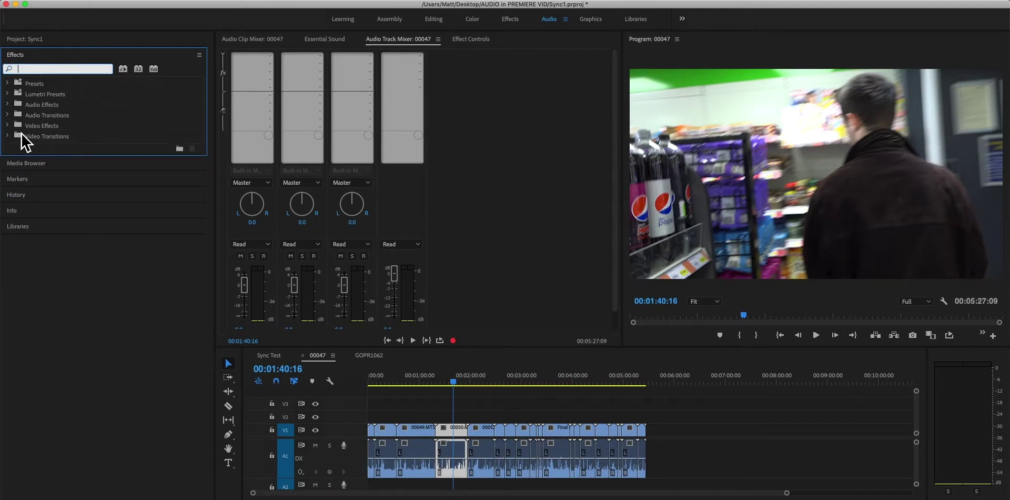
pyautogui.click(8, 105)
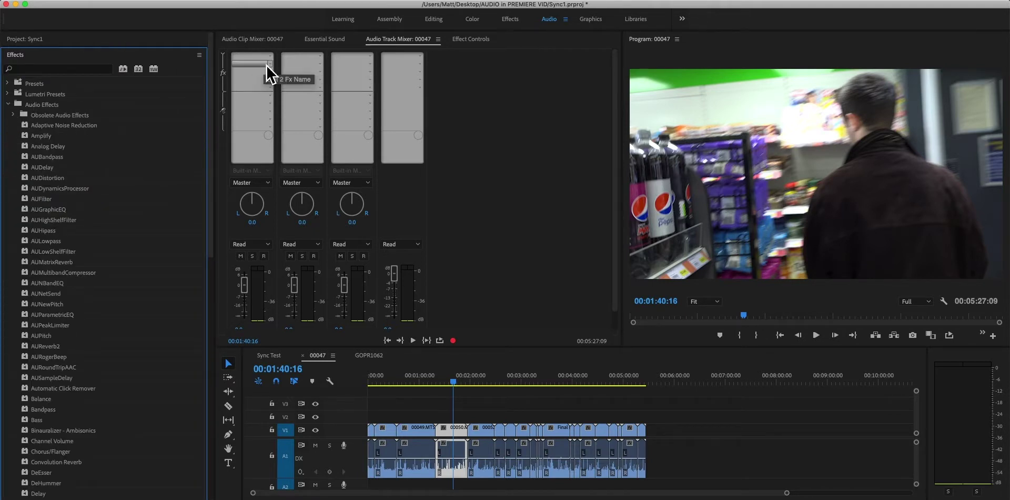
# Step: Put Special > Fill Left with Right in the DX track's first mixer effect slot
pyautogui.click(376, 43)
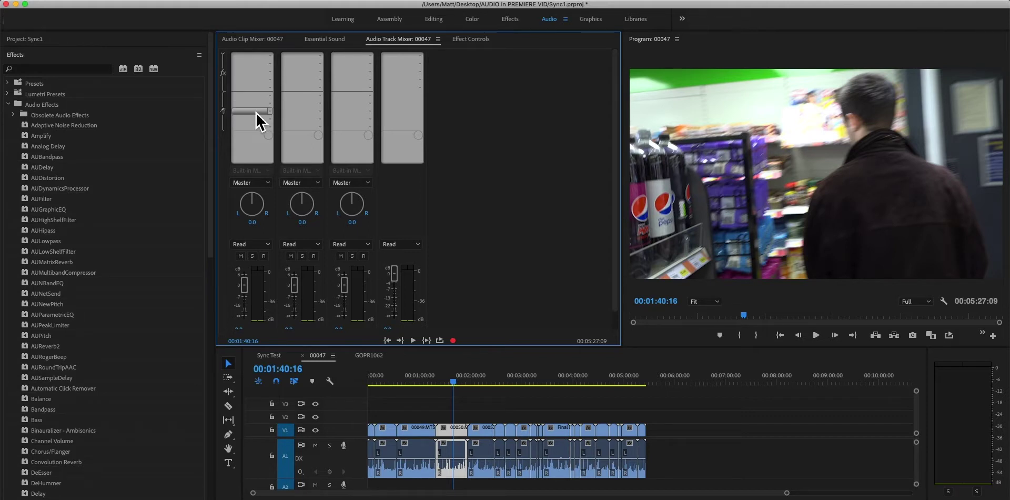
pyautogui.click(270, 64)
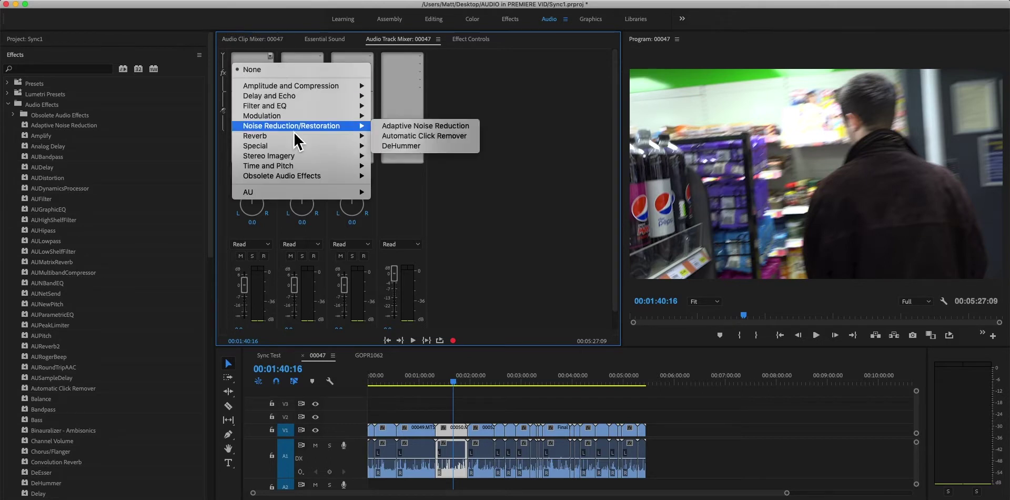
pyautogui.moveTo(304, 147)
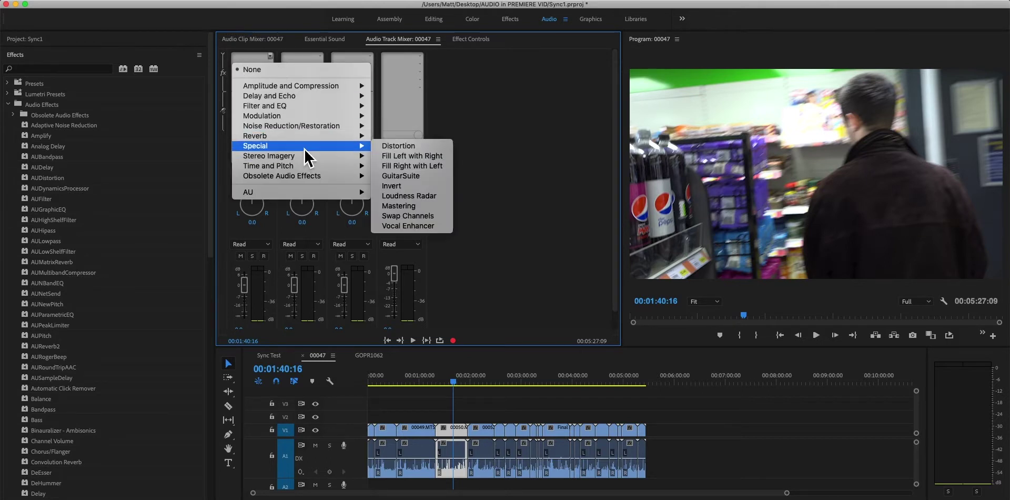
pyautogui.click(444, 156)
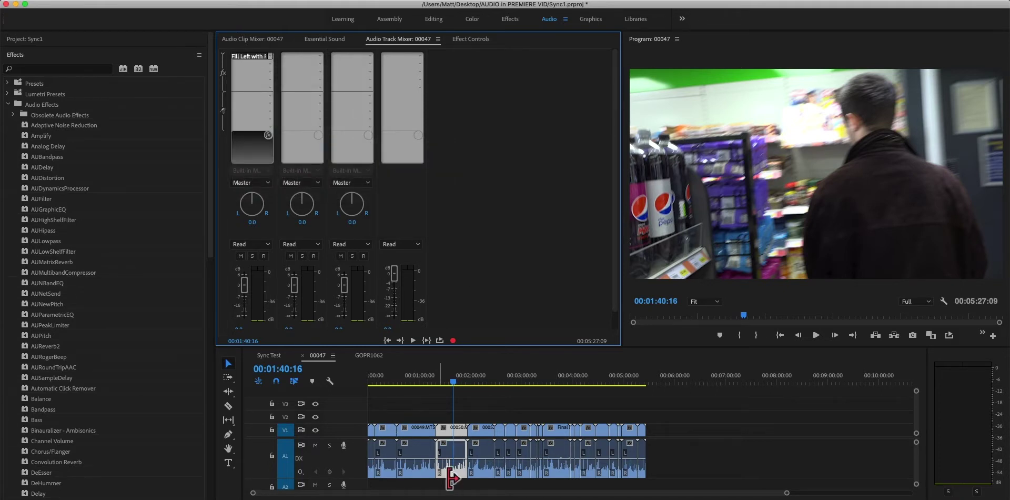